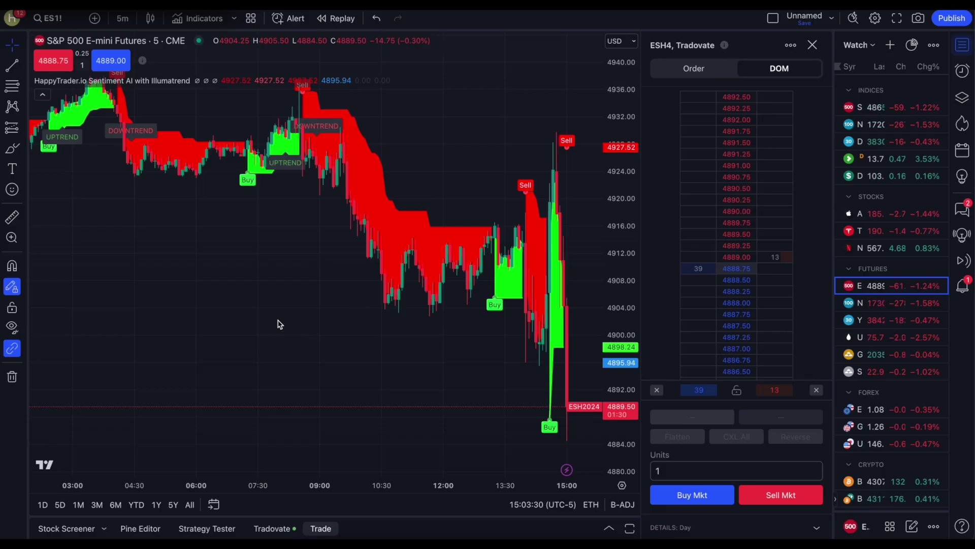
Step: Pan the ES1! 5-minute chart left and compress its price scale to show a wider range
drag(276, 320, 257, 344)
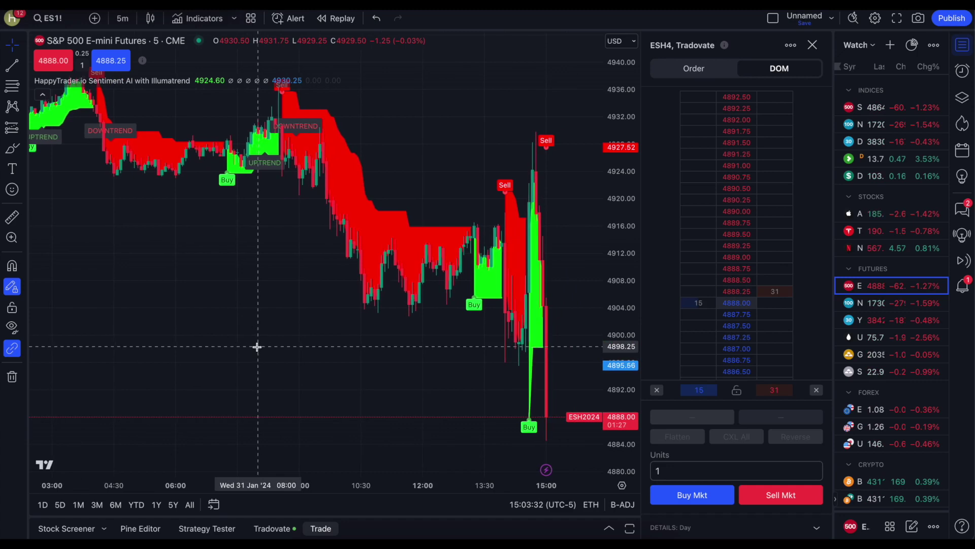
drag(629, 269, 606, 418)
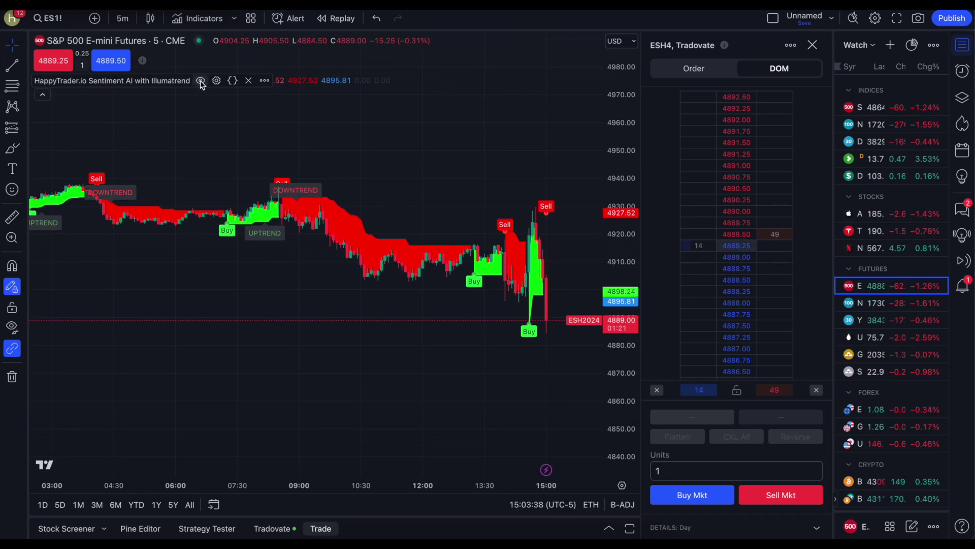
click(200, 81)
click(200, 81)
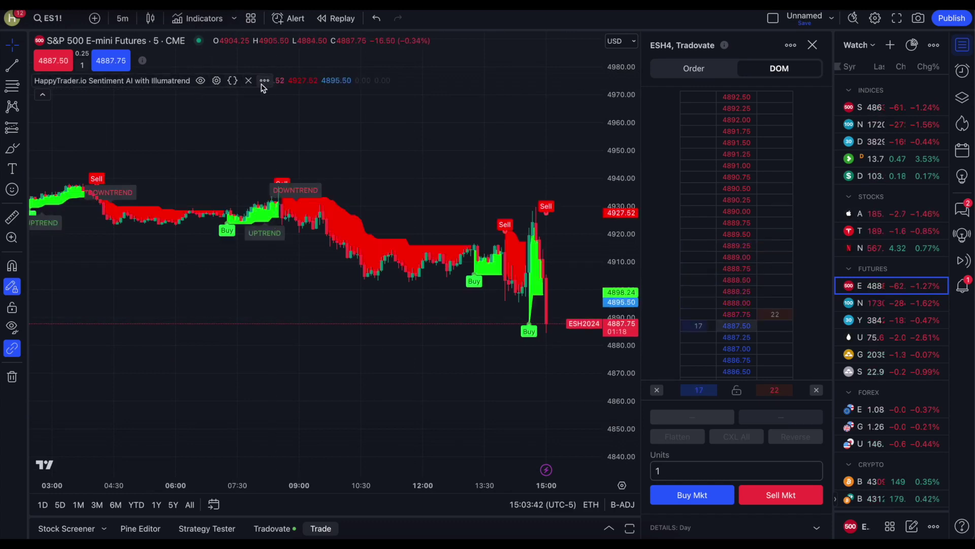
click(264, 81)
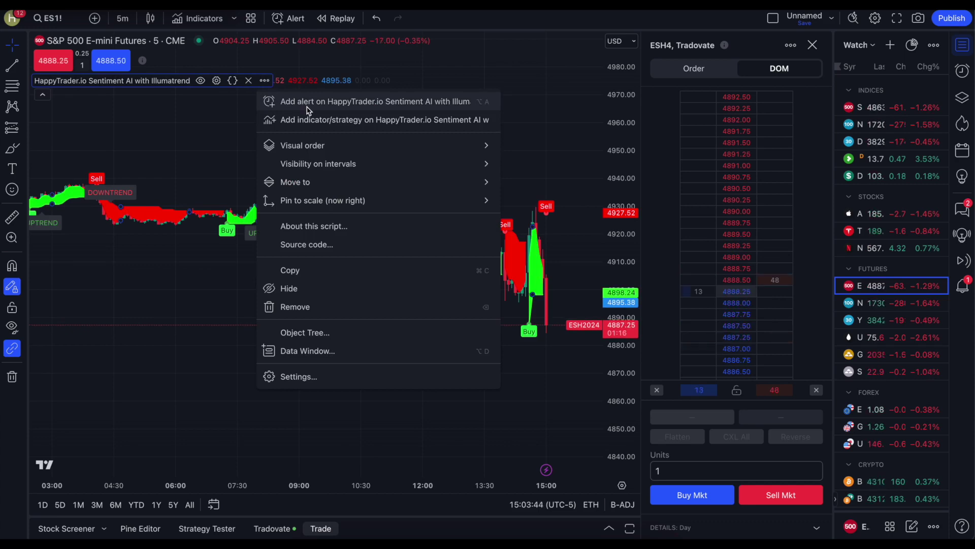
click(307, 110)
click(434, 113)
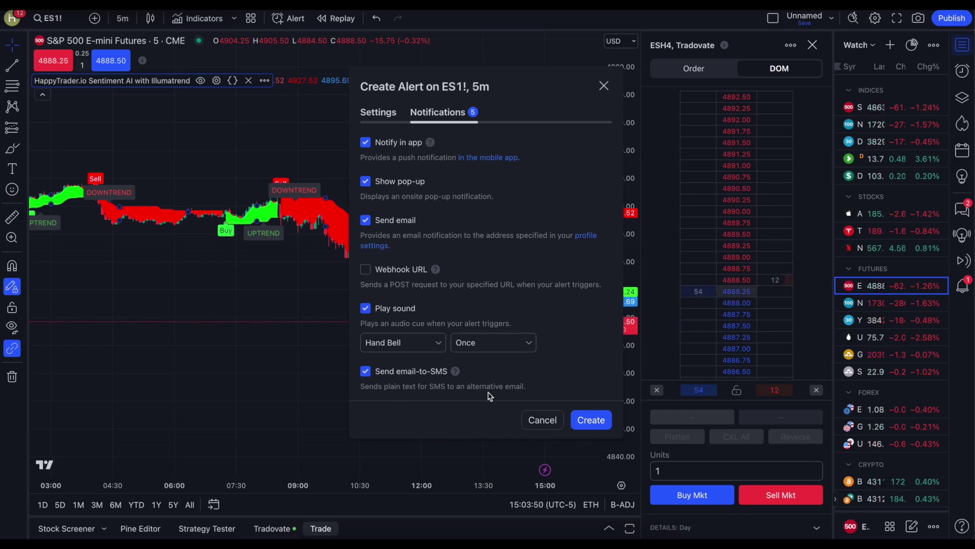
click(543, 420)
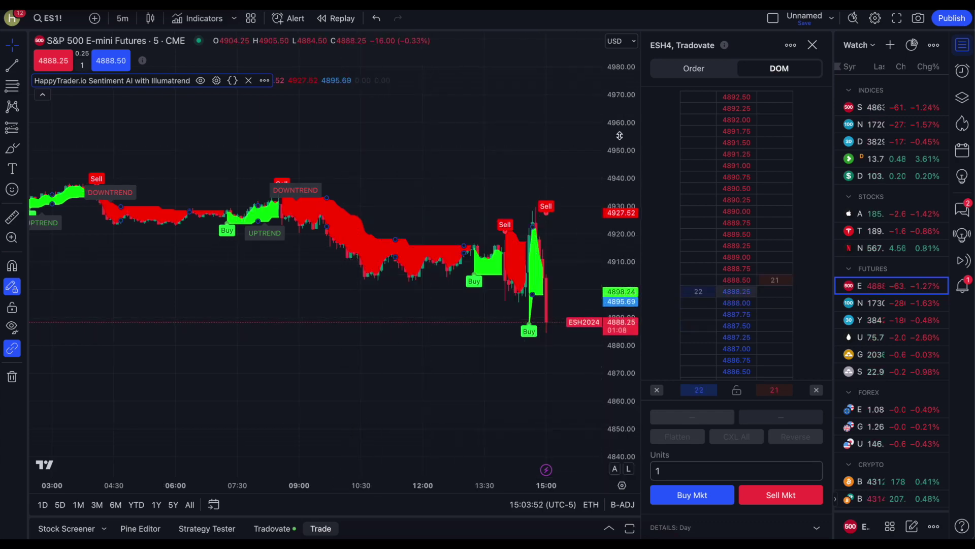
Step: Compress the price scale and toggle the Sentiment AI overlay off and back on
drag(622, 136, 622, 157)
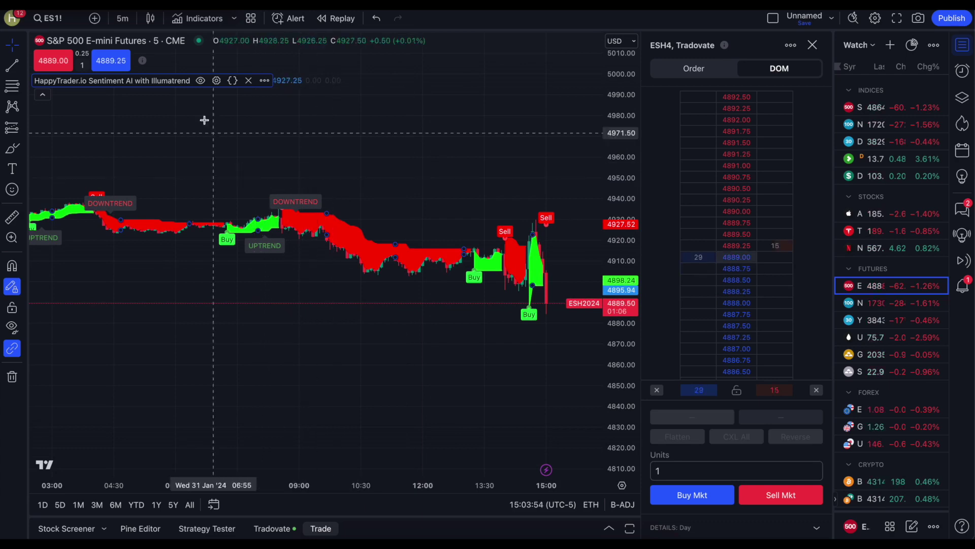
click(202, 80)
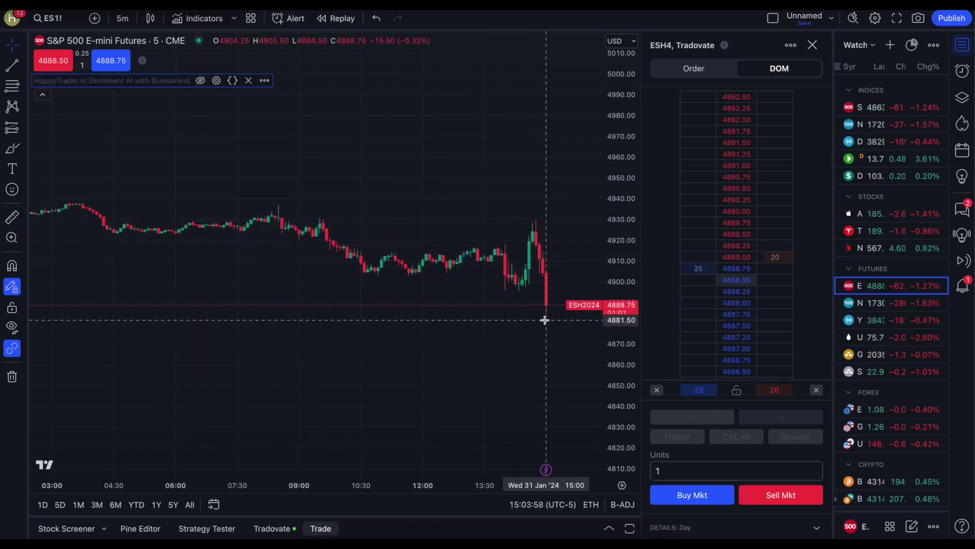
click(202, 81)
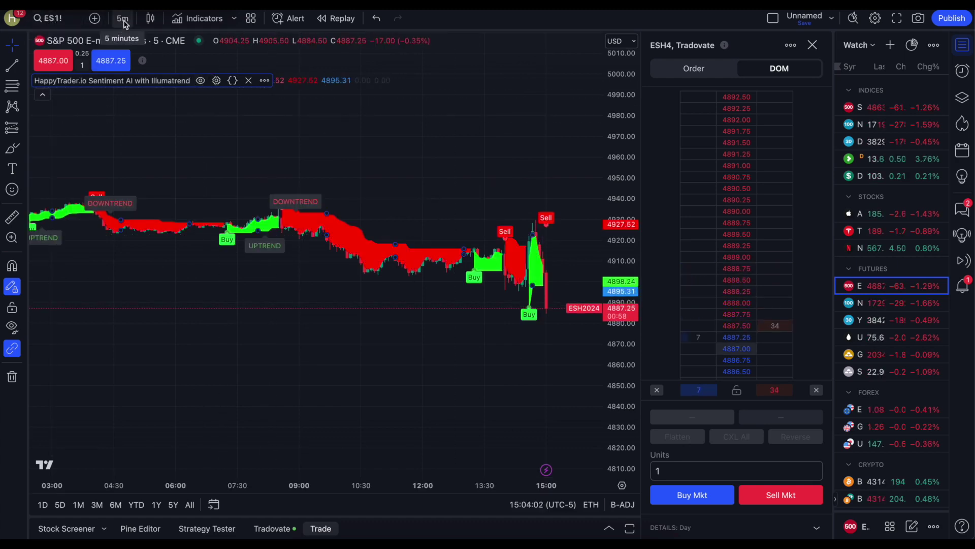
Step: Reset the ES1! chart view to its default price and time scaling
right_click(360, 147)
click(390, 159)
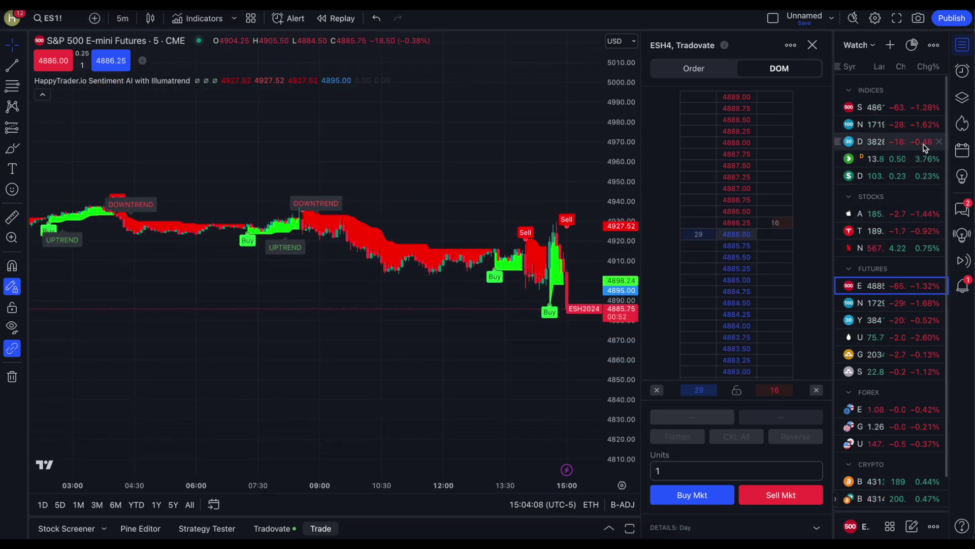
scroll(905, 325, down, 1)
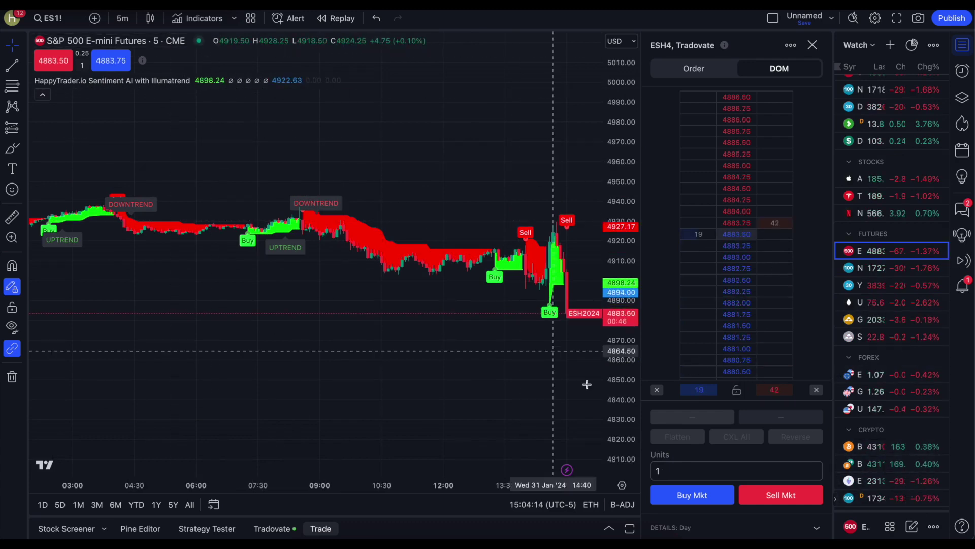
Step: Switch ES1! to 3-minute bars and go short 1 ESH4 contract at market, filling at 4884.00
click(123, 22)
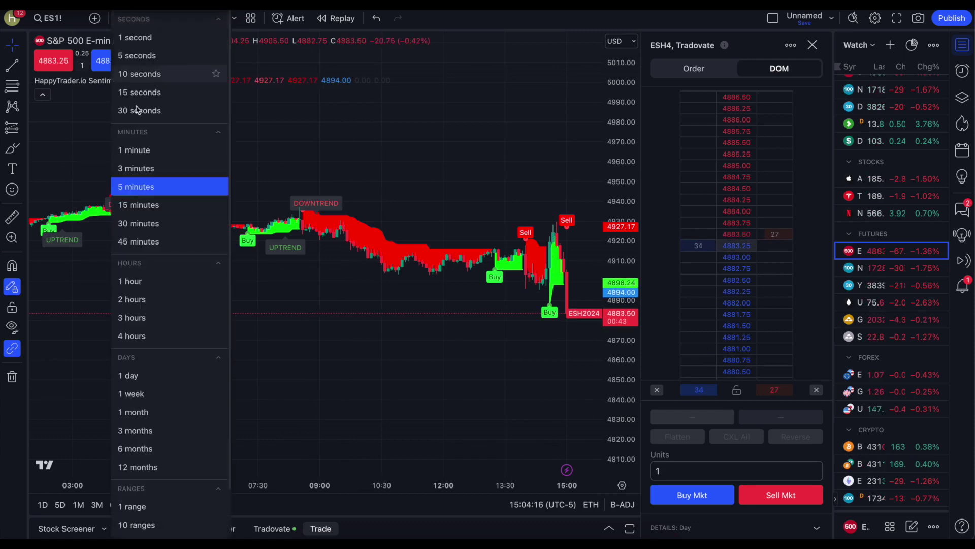
click(160, 172)
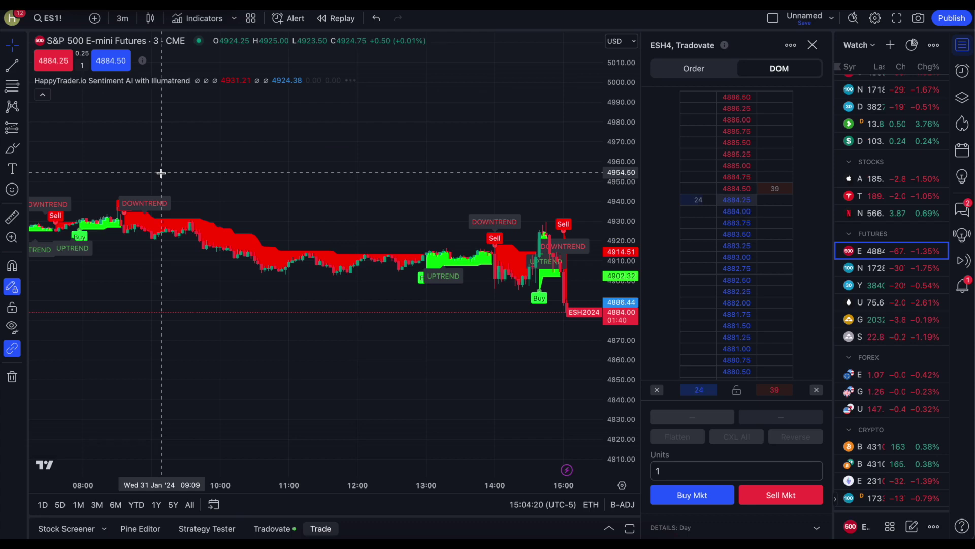
drag(305, 181, 122, 151)
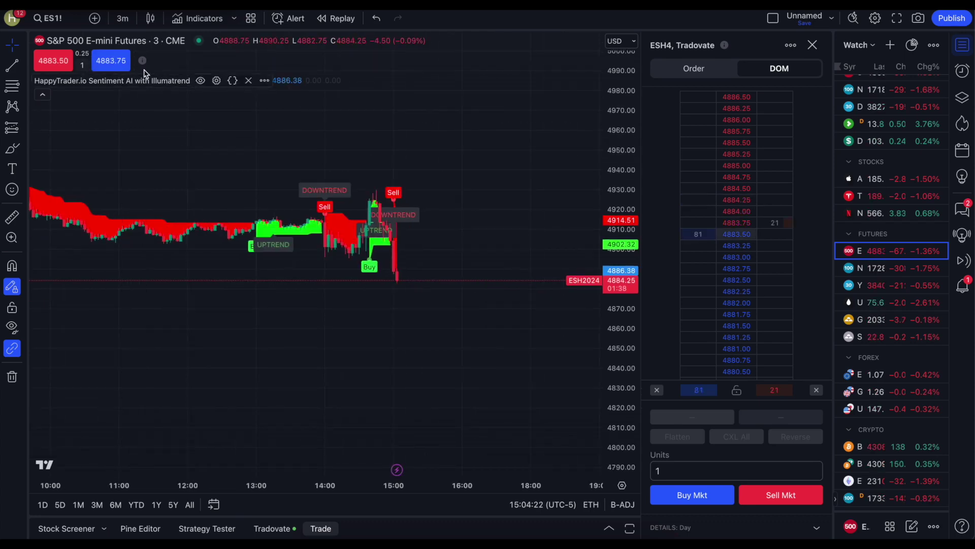
click(754, 496)
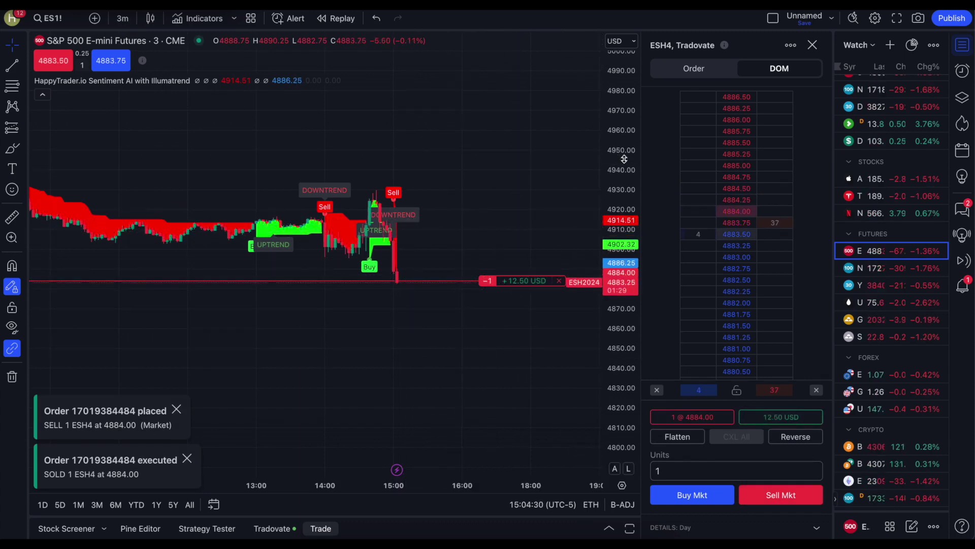
click(123, 20)
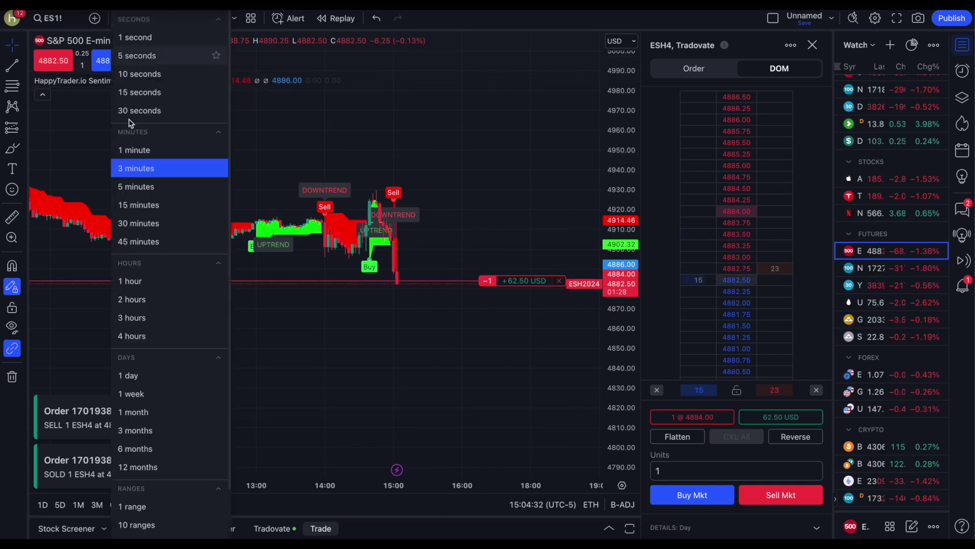
Step: Switch the ES1! chart to 1-minute bars while the ESH4 short stays open
click(137, 158)
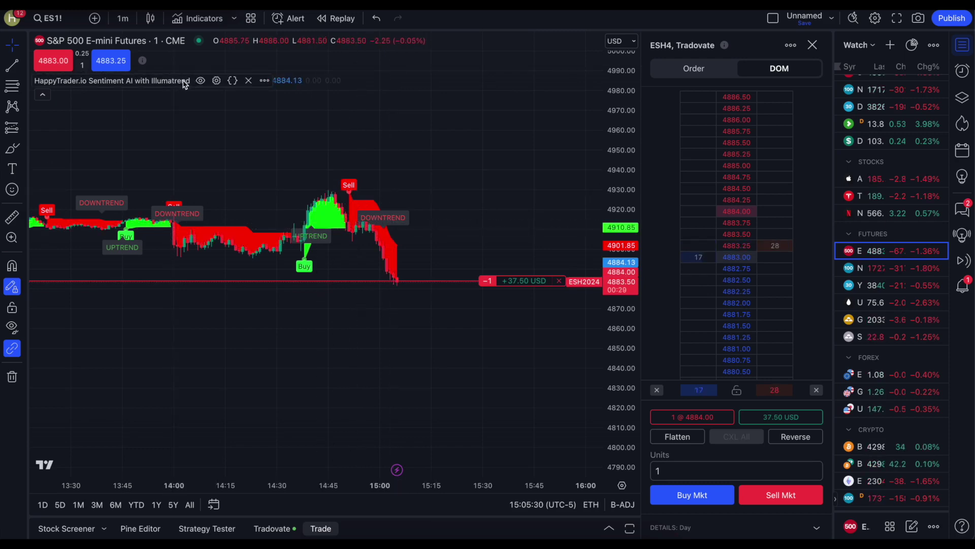
click(200, 81)
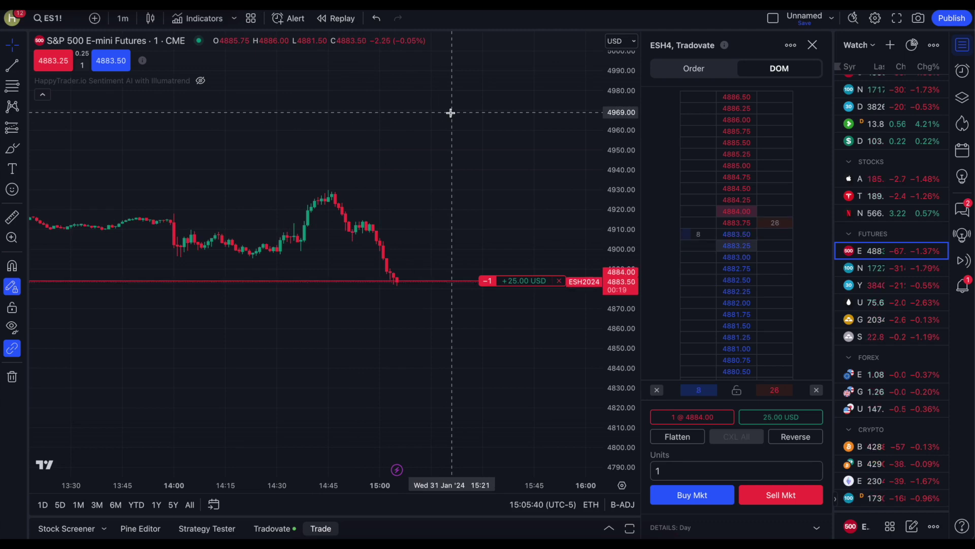
click(200, 80)
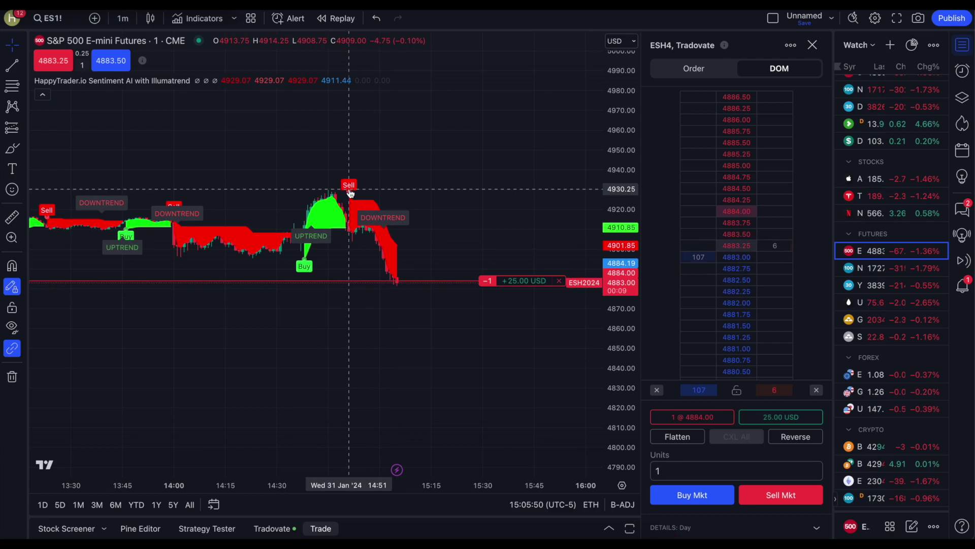
right_click(254, 150)
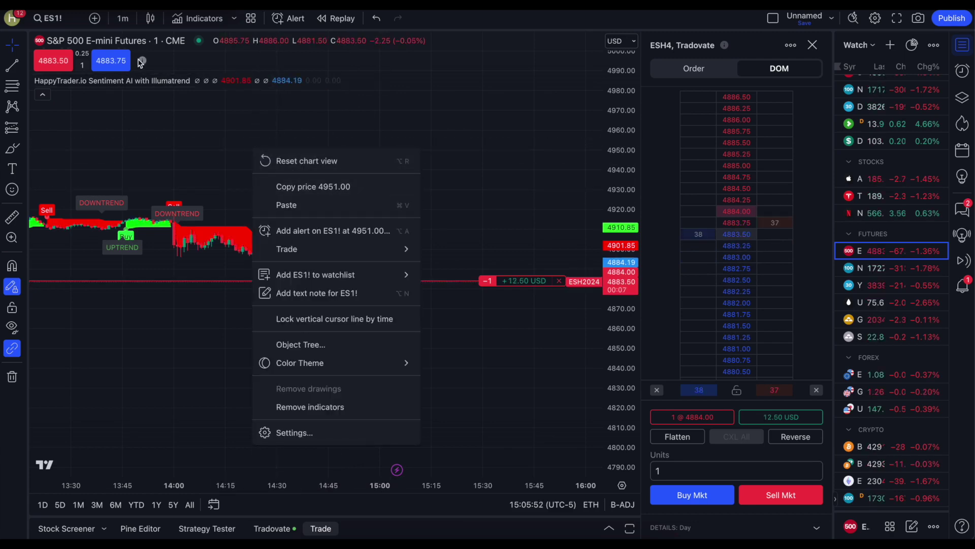
click(123, 19)
click(153, 242)
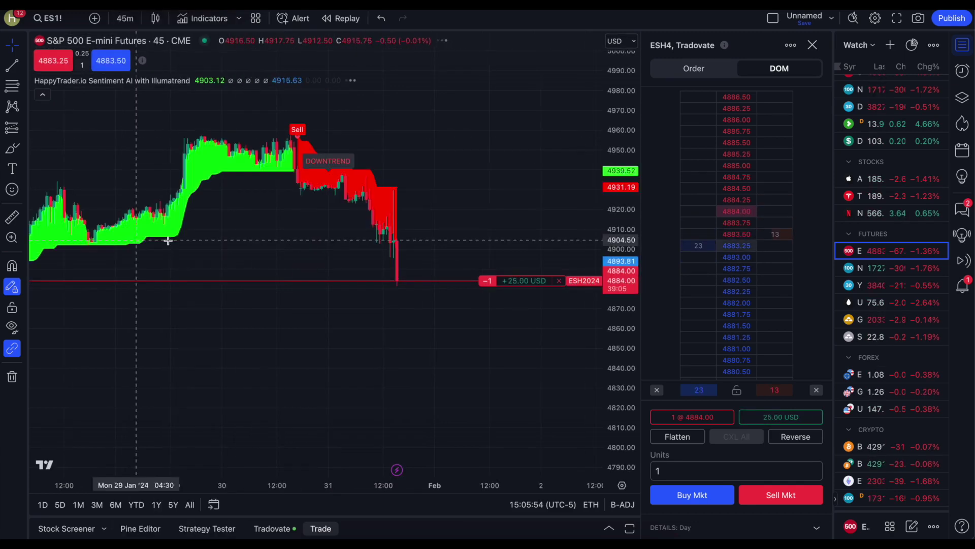
drag(279, 343, 379, 361)
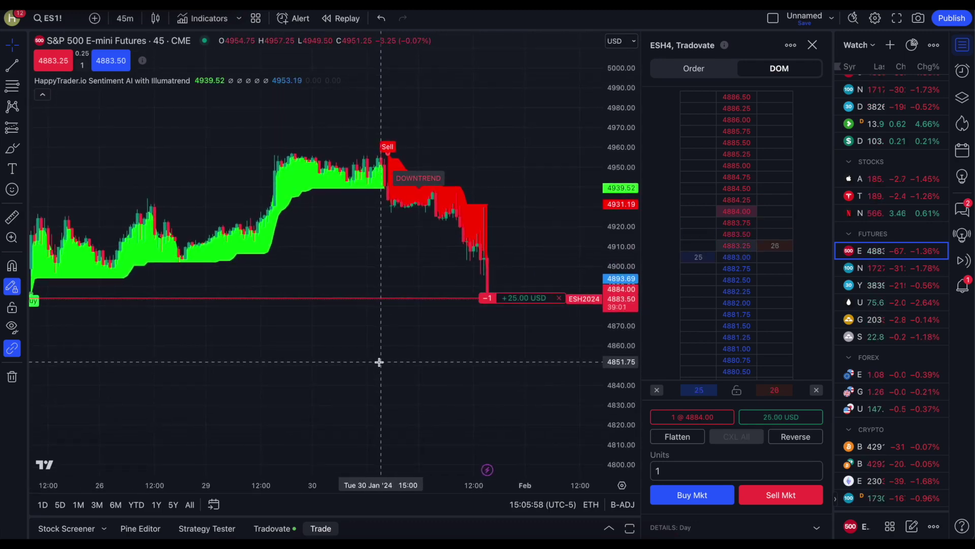
drag(190, 139, 581, 157)
drag(346, 148, 361, 175)
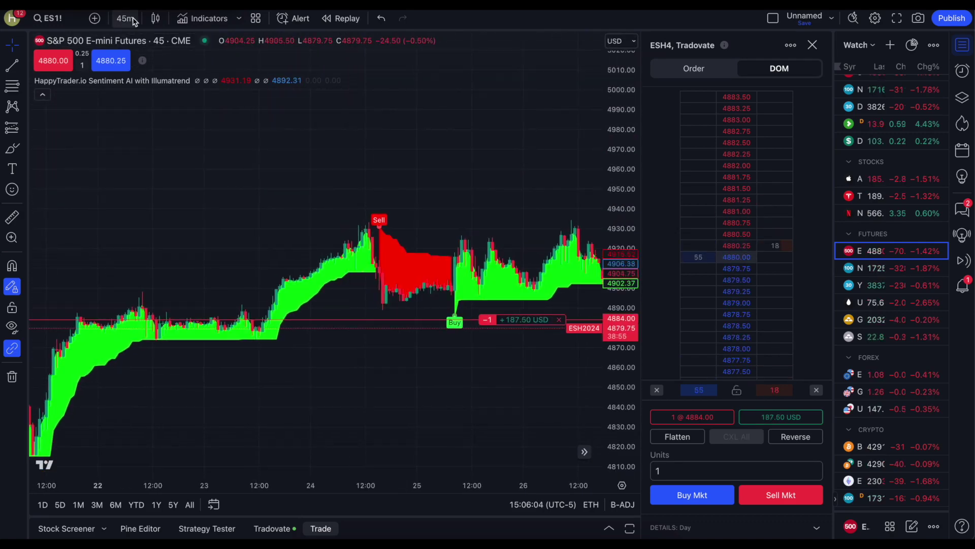
click(131, 20)
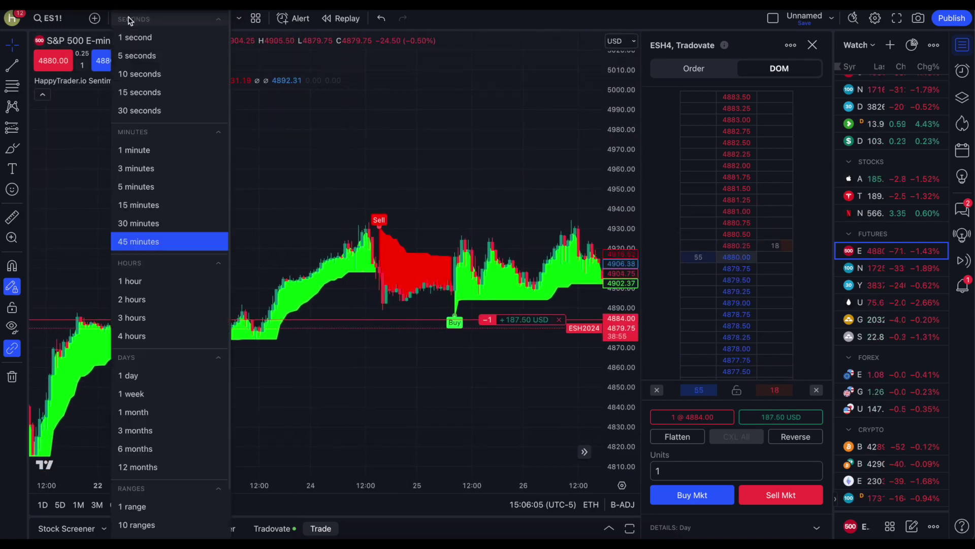
click(147, 150)
right_click(403, 197)
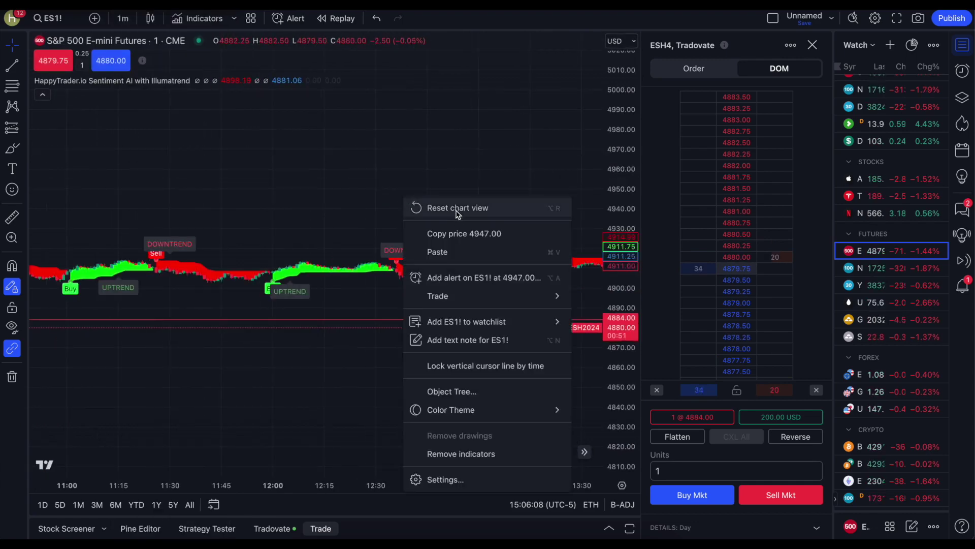
click(414, 204)
drag(256, 162, 133, 148)
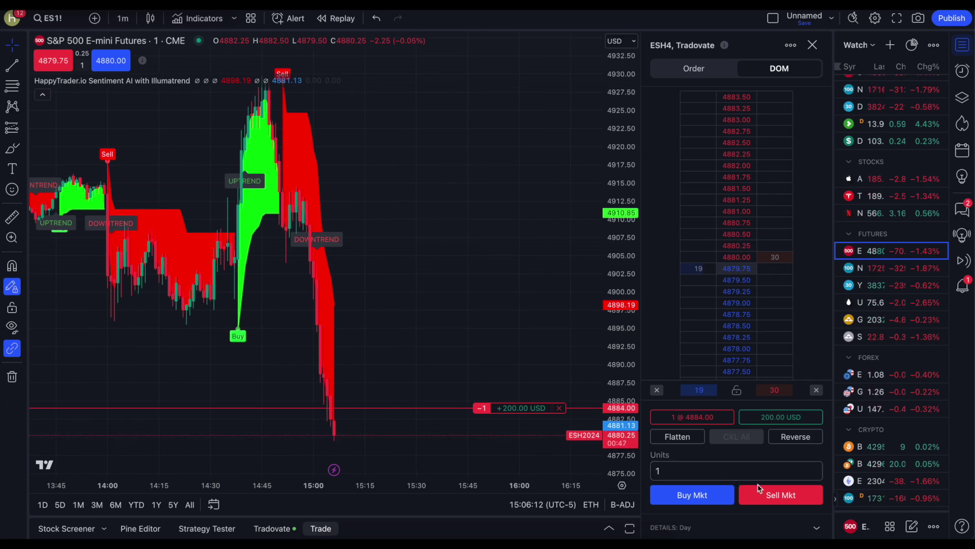
Step: Flatten the ESH4 short with a 1-contract buy at 4880.00 and reset the chart view
click(677, 437)
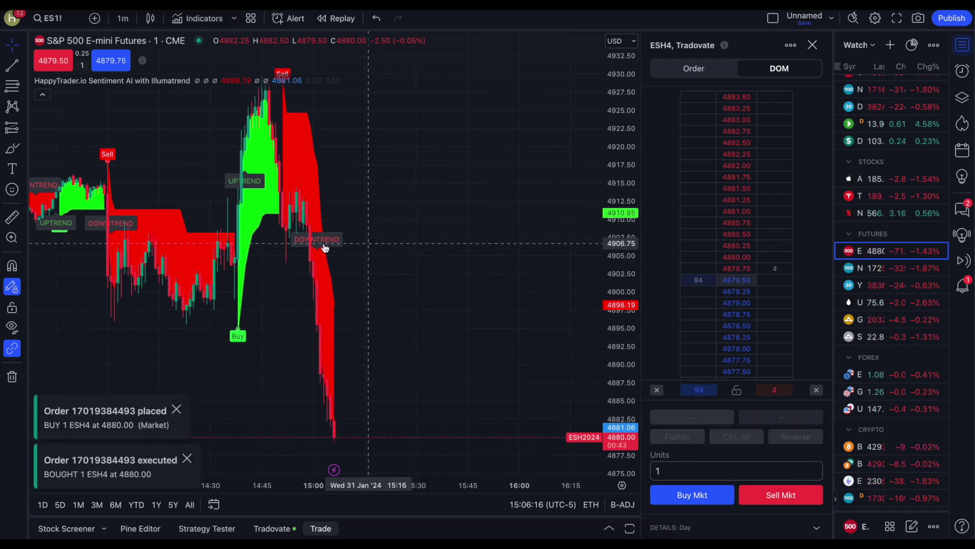
right_click(392, 193)
click(425, 202)
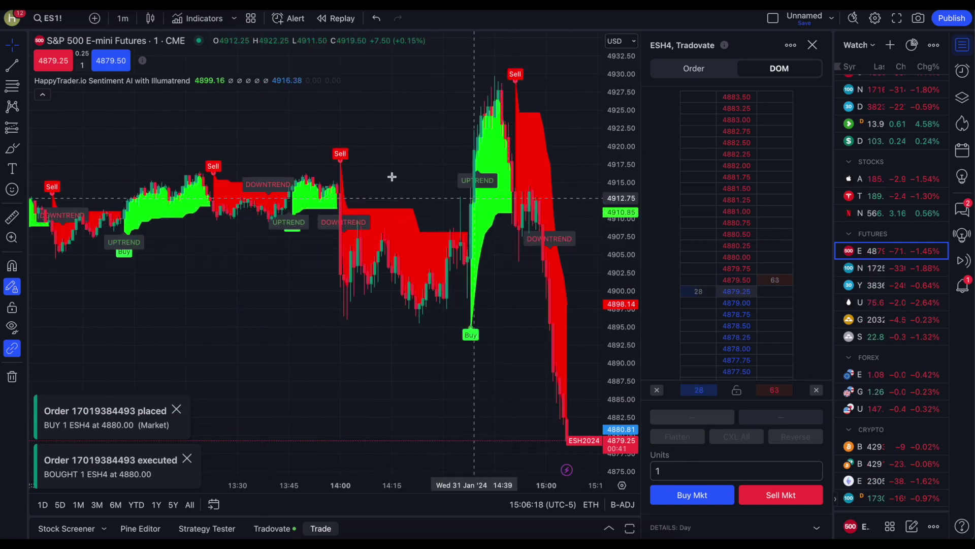
Step: Change the ES1! chart interval to 3 minutes, then to 30 seconds
click(122, 18)
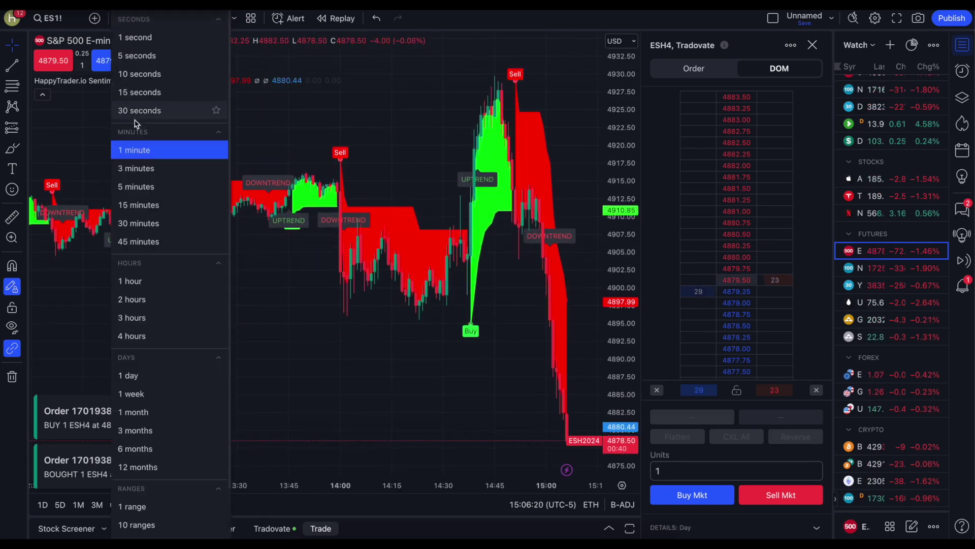
click(136, 168)
click(122, 18)
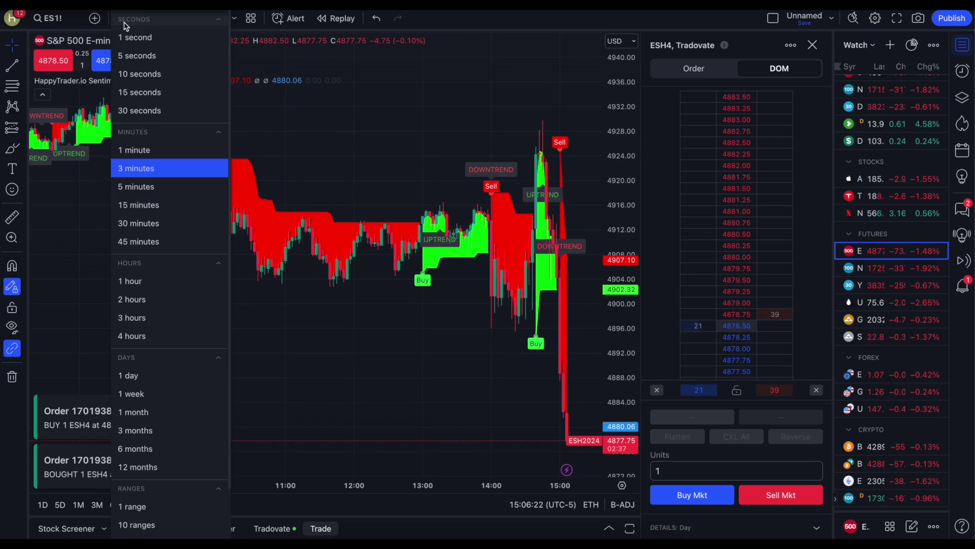
click(137, 110)
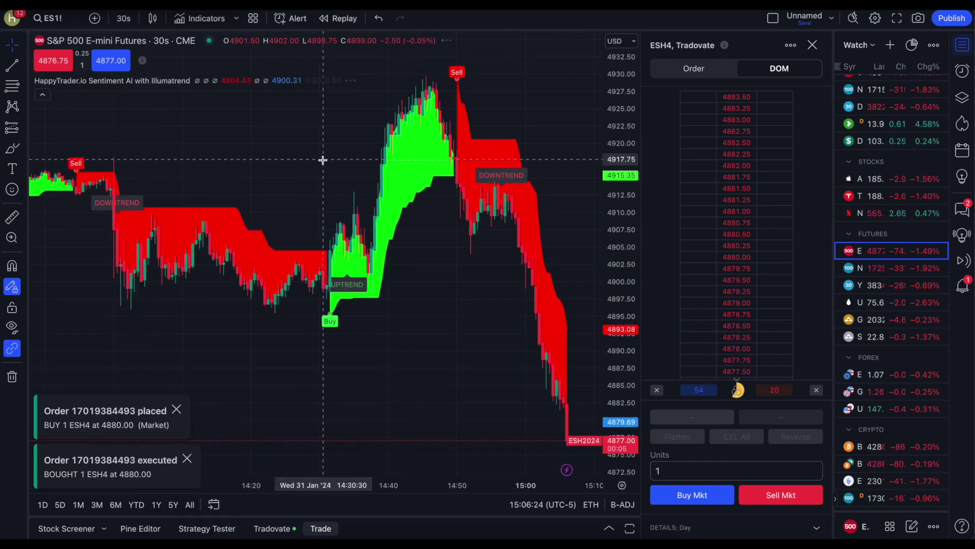